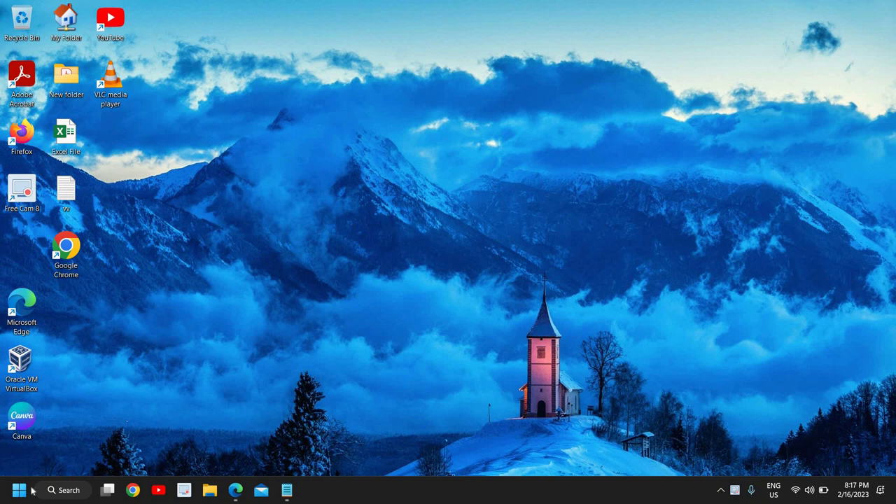
# Step: Dismiss the desktop menu and search Windows for 'intel' to find Intel Graphics Command Center
pyautogui.rightClick(415, 210)
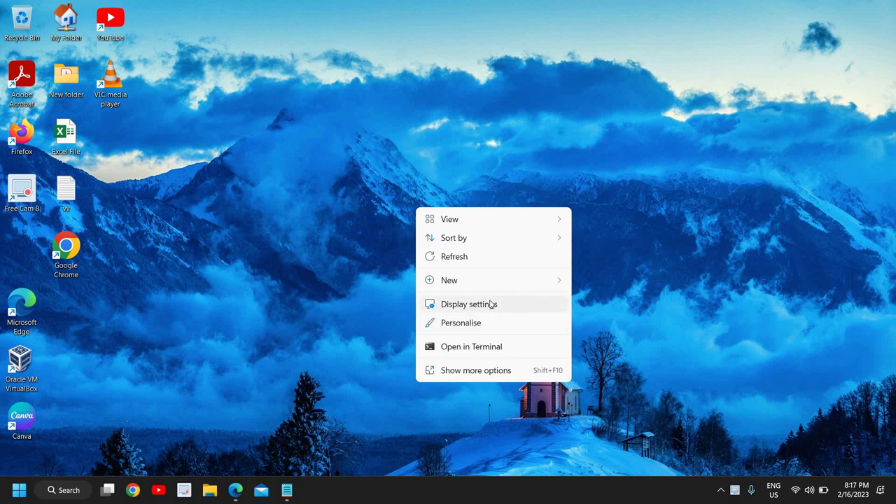
pyautogui.click(68, 490)
pyautogui.write('intel')
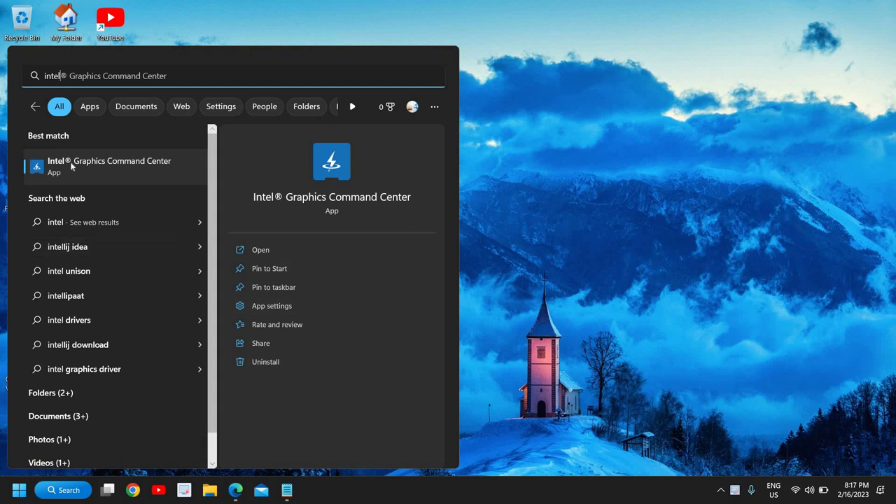
# Step: Launch Intel Graphics Command Center from the best match and wait for its Home page
pyautogui.click(112, 173)
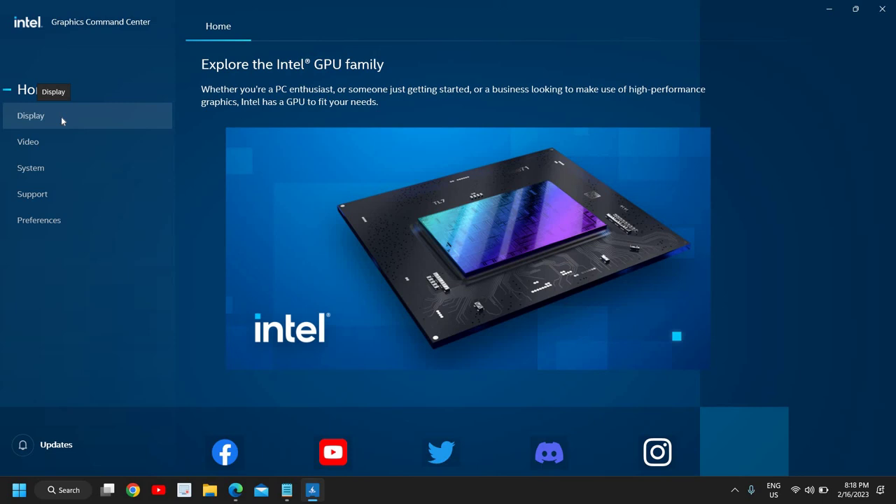
# Step: On the Display page, review resolution and refresh rate options, keeping 1920 x 1080 at 60p
pyautogui.click(61, 116)
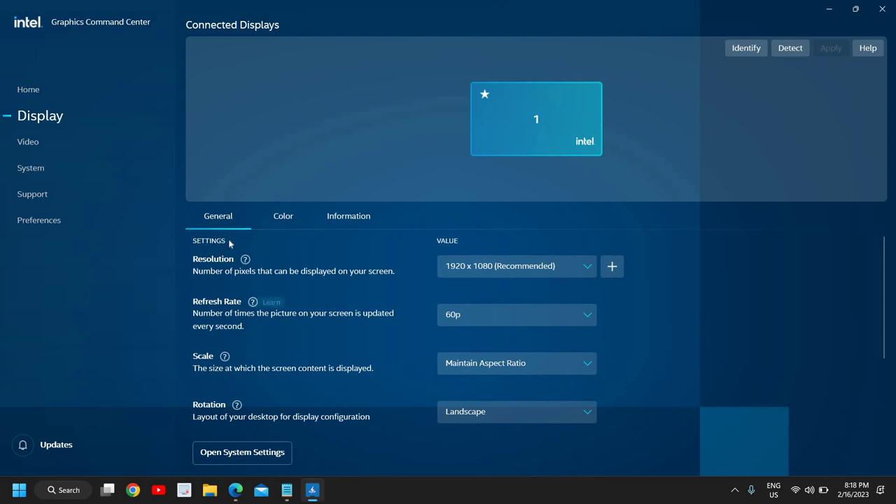
pyautogui.scroll(-1, 420, 280)
pyautogui.scroll(1, 505, 269)
pyautogui.click(540, 271)
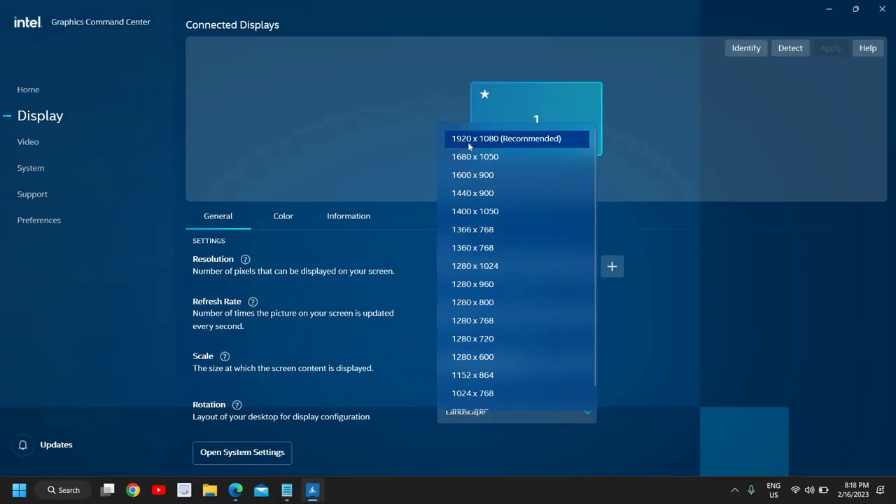
pyautogui.click(329, 265)
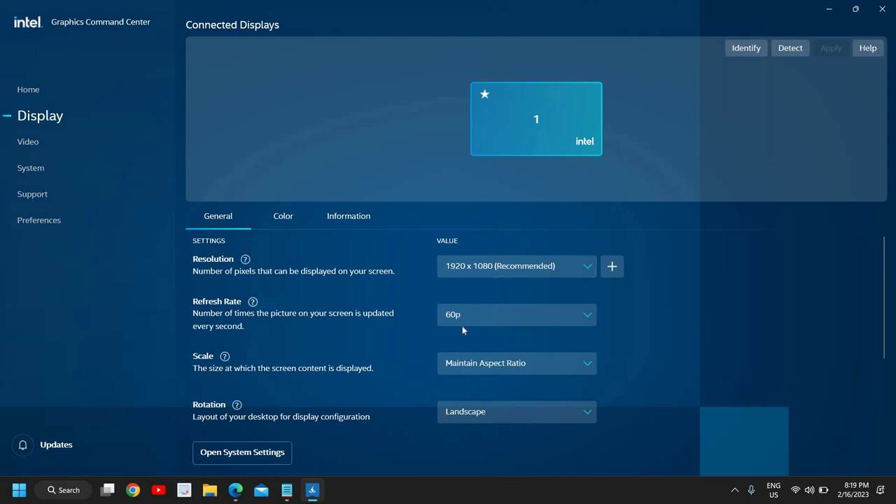
pyautogui.click(484, 317)
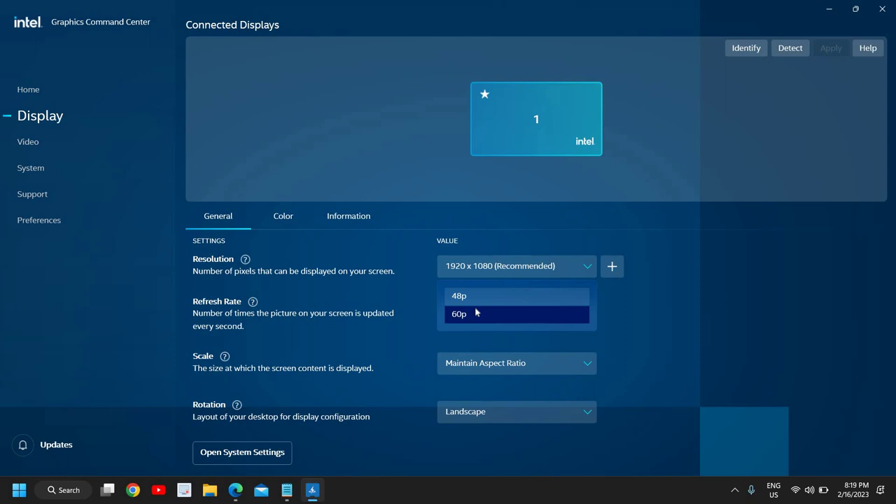
pyautogui.click(473, 320)
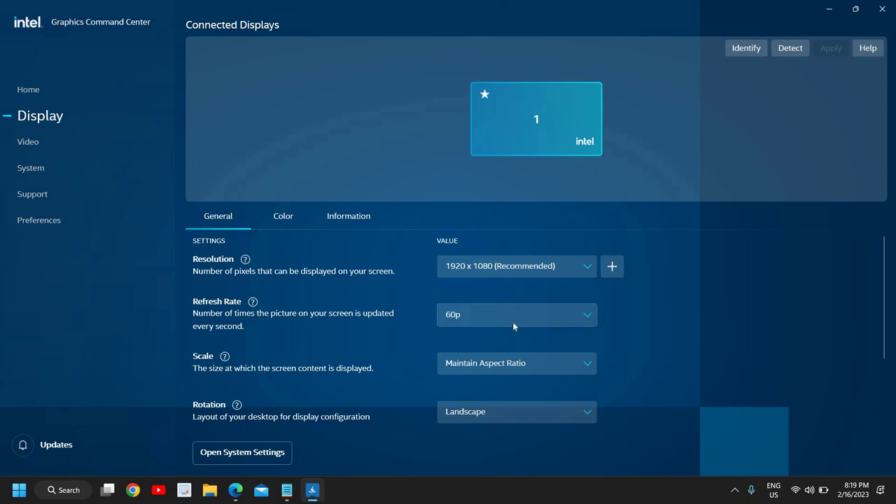
pyautogui.click(509, 325)
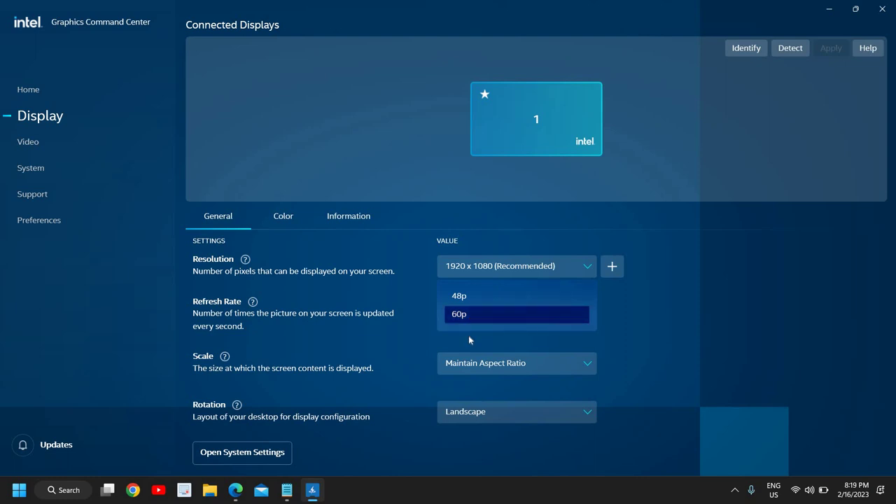
pyautogui.click(385, 325)
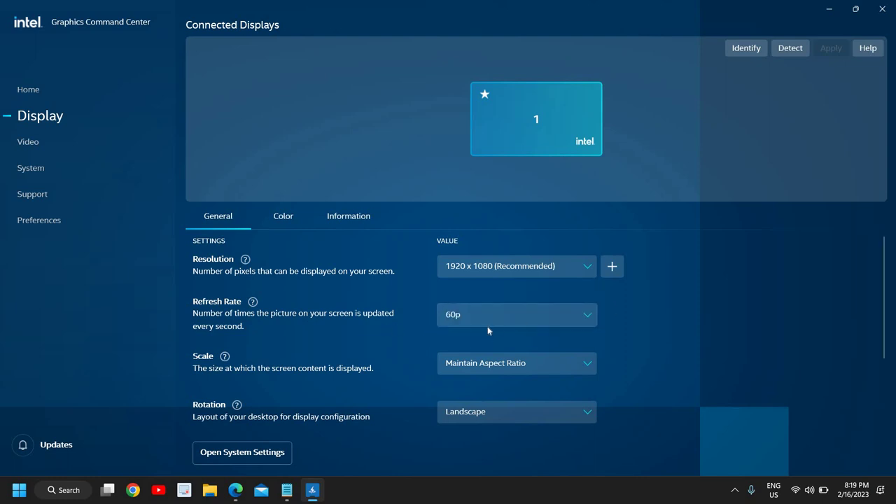
# Step: Review Scale, Color Depth and Color Format, keeping Maintain Aspect Ratio, BPC_8 and RGB
pyautogui.click(476, 360)
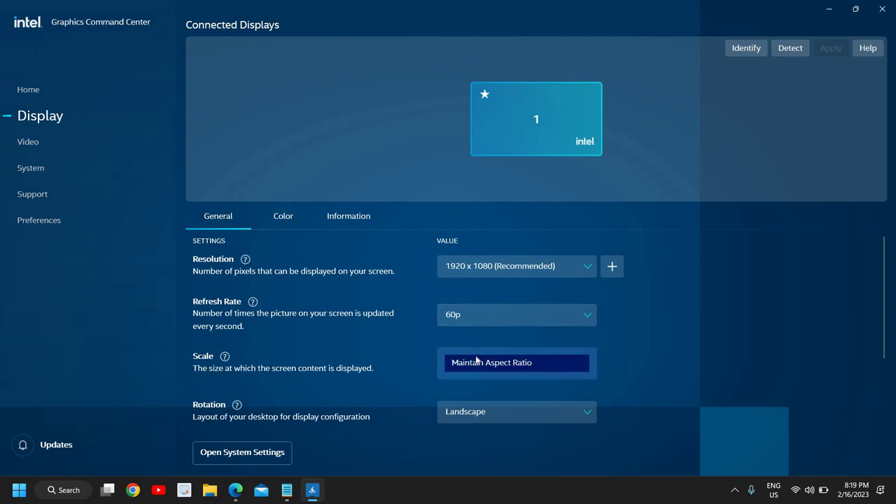
pyautogui.click(412, 370)
pyautogui.scroll(-2, 406, 367)
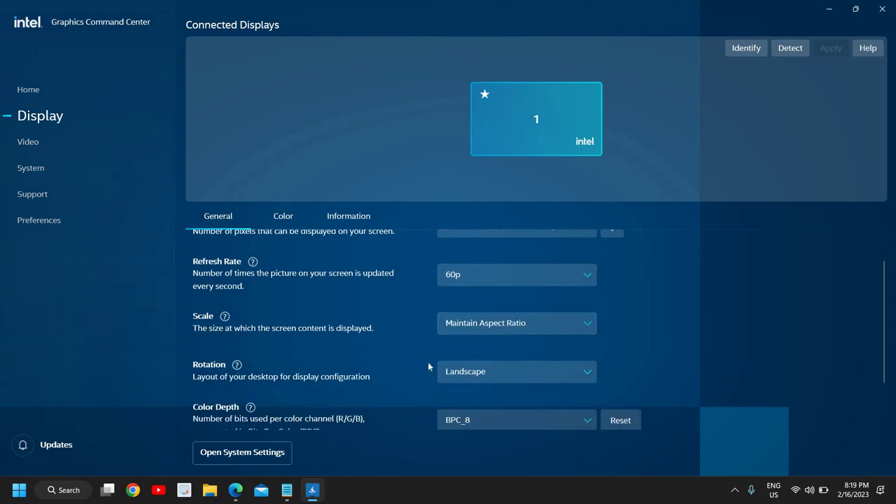
pyautogui.scroll(-2, 475, 347)
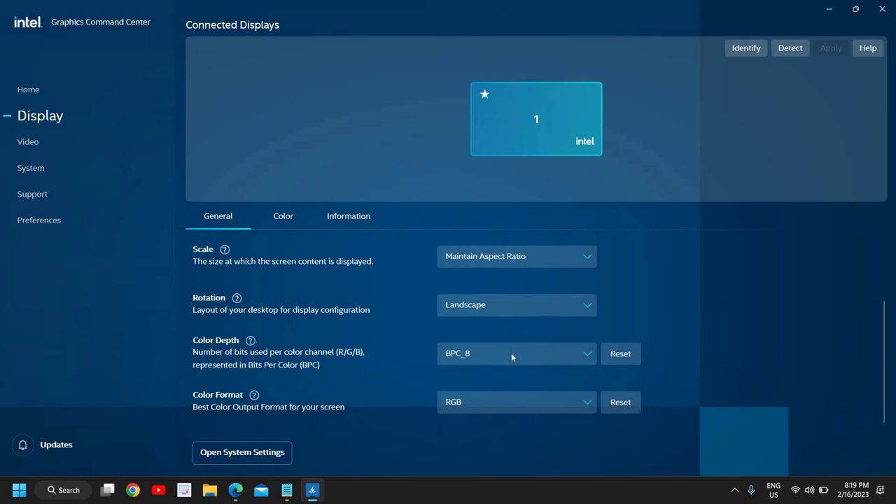
pyautogui.click(516, 354)
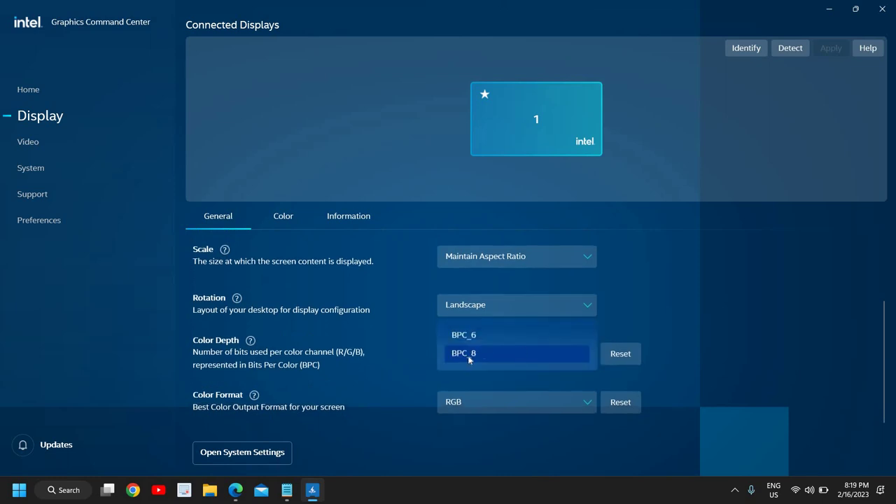
pyautogui.click(395, 402)
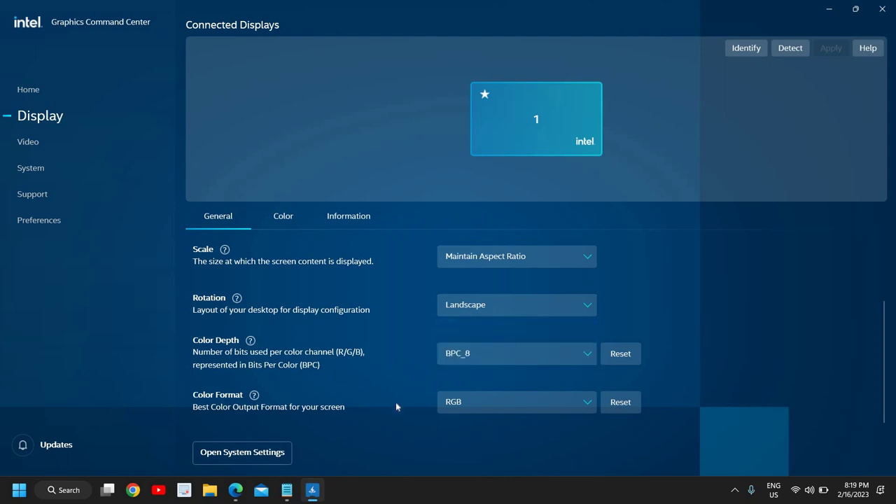
pyautogui.click(516, 403)
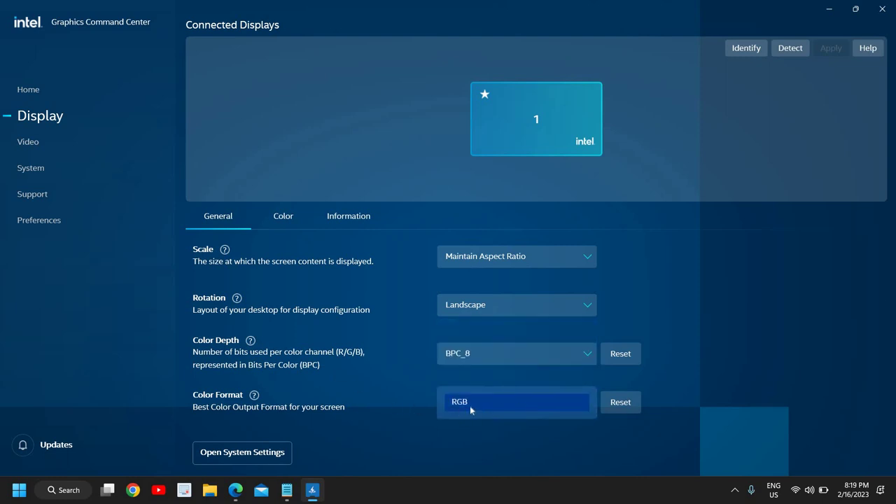
pyautogui.click(397, 391)
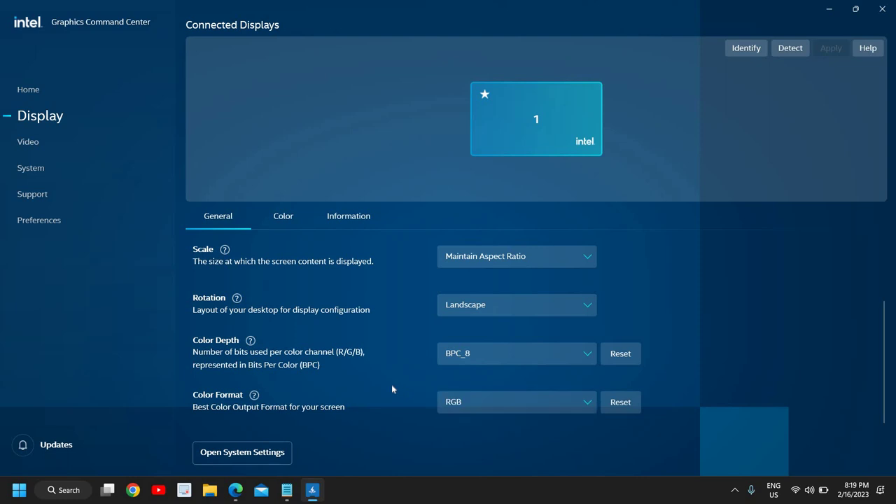
pyautogui.scroll(1, 391, 384)
# Step: On the Color tab, toggle Brightness Enhancement to RGB and back to All Colors, reviewing brightness 38 and contrast 17
pyautogui.click(283, 218)
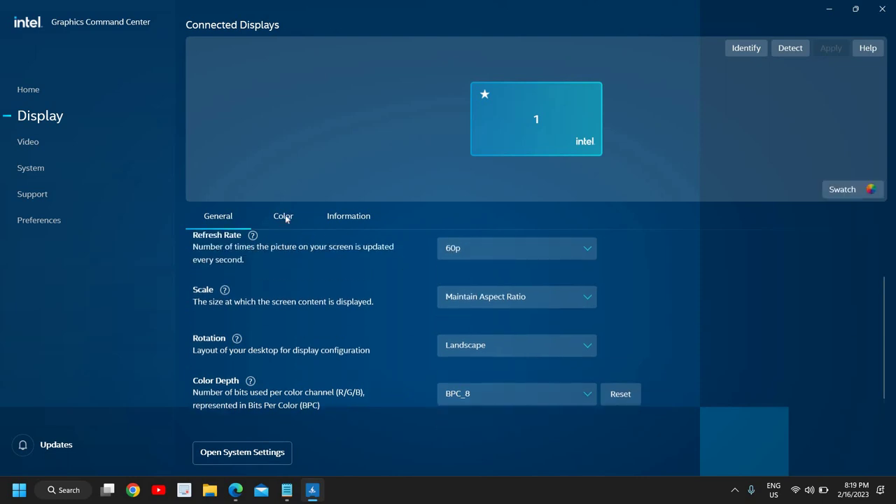
pyautogui.scroll(-4, 450, 323)
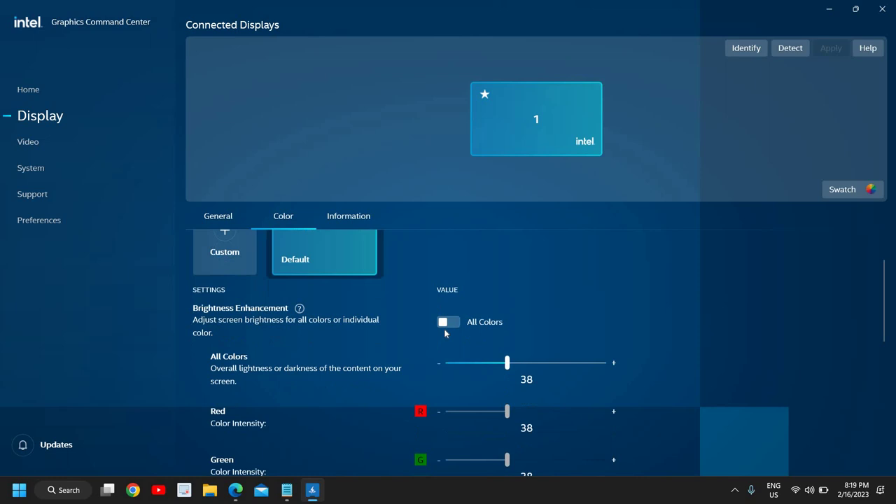
pyautogui.scroll(1, 428, 306)
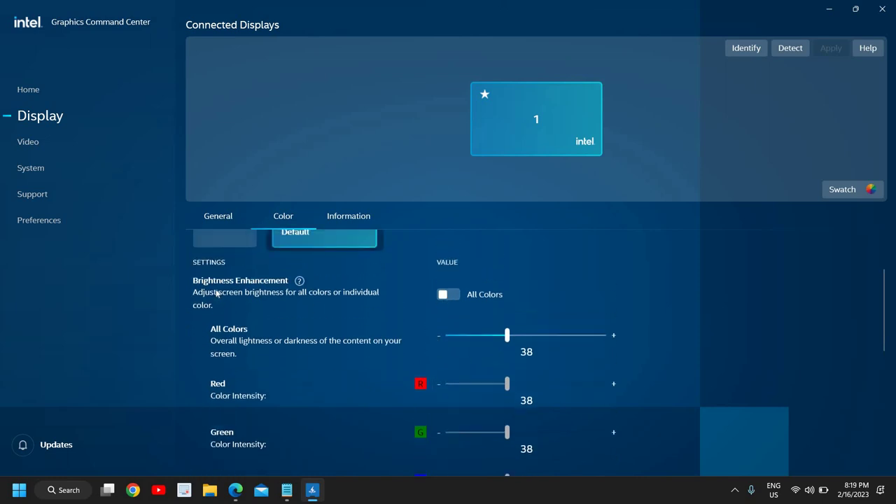
pyautogui.click(451, 295)
pyautogui.click(452, 295)
pyautogui.scroll(-5, 396, 317)
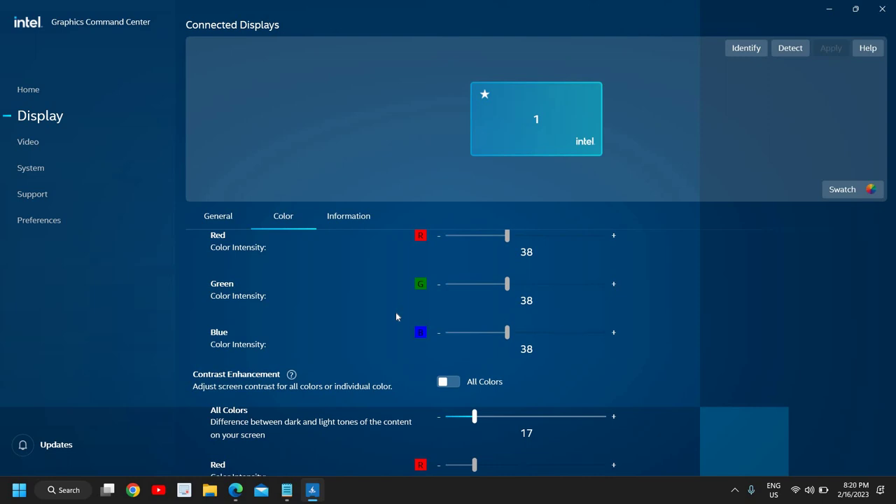
pyautogui.scroll(-3, 396, 313)
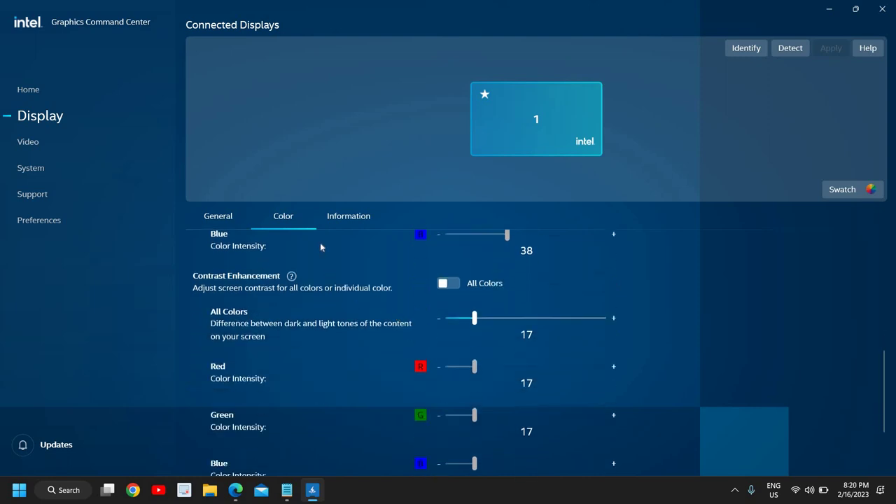
# Step: Go to the Video page, dismiss the Real-Time Preview notice, and scroll through the video settings
pyautogui.click(37, 145)
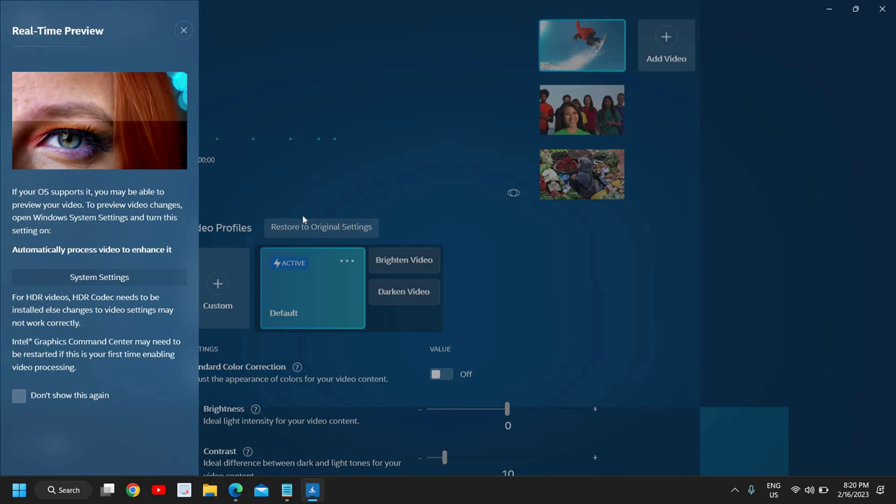
pyautogui.click(519, 282)
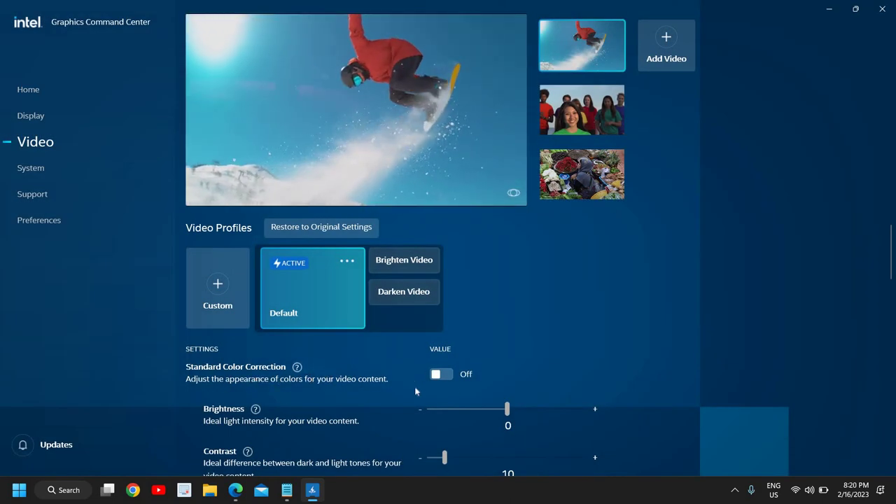
pyautogui.scroll(-5, 454, 375)
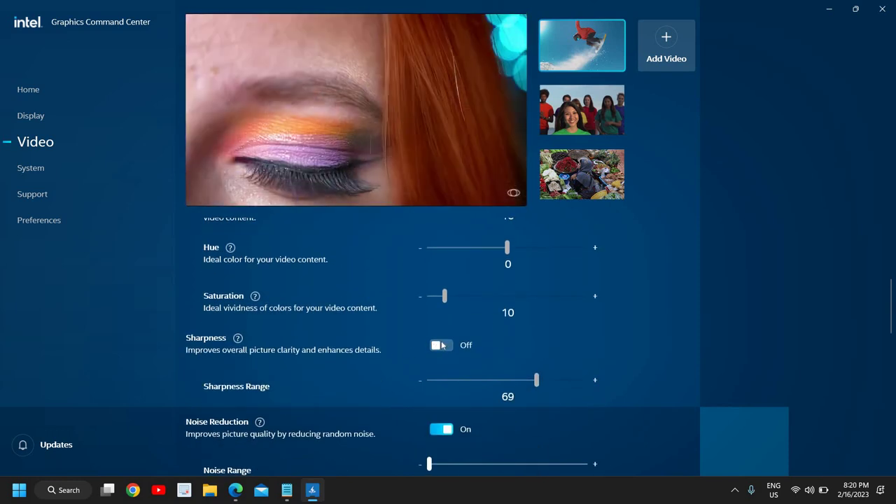
pyautogui.scroll(-2, 416, 361)
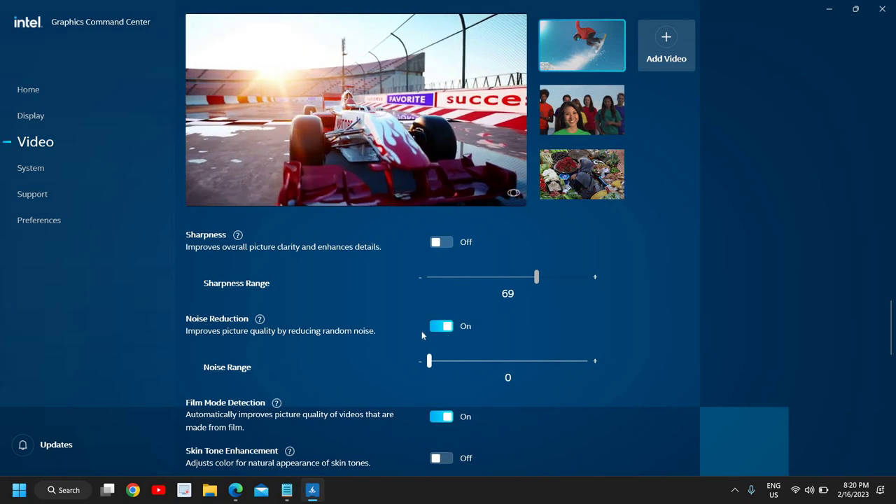
pyautogui.scroll(-1, 422, 336)
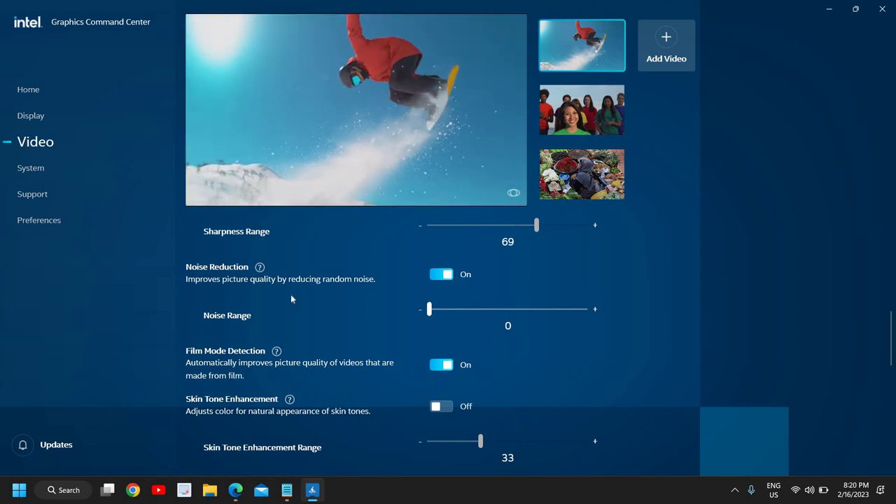
pyautogui.scroll(6, 319, 309)
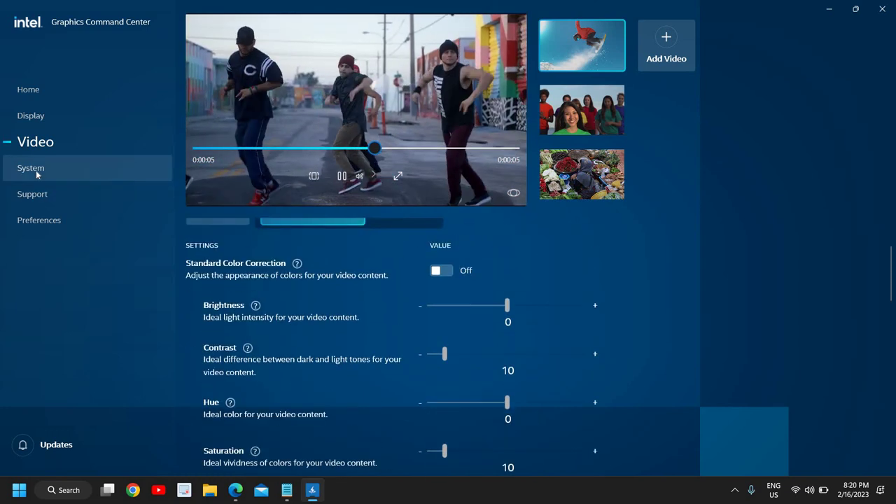
# Step: View the System page's GPU details showing Intel UHD Graphics driver 30.0.101.1338
pyautogui.click(37, 175)
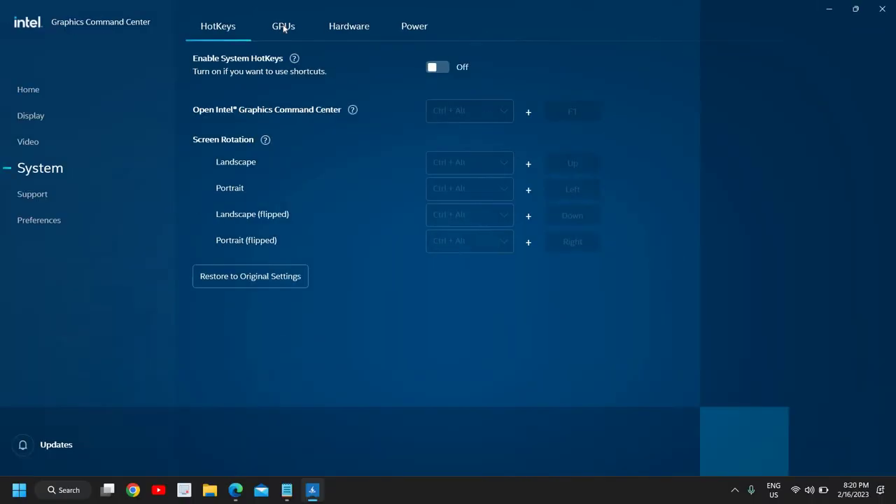
pyautogui.click(283, 28)
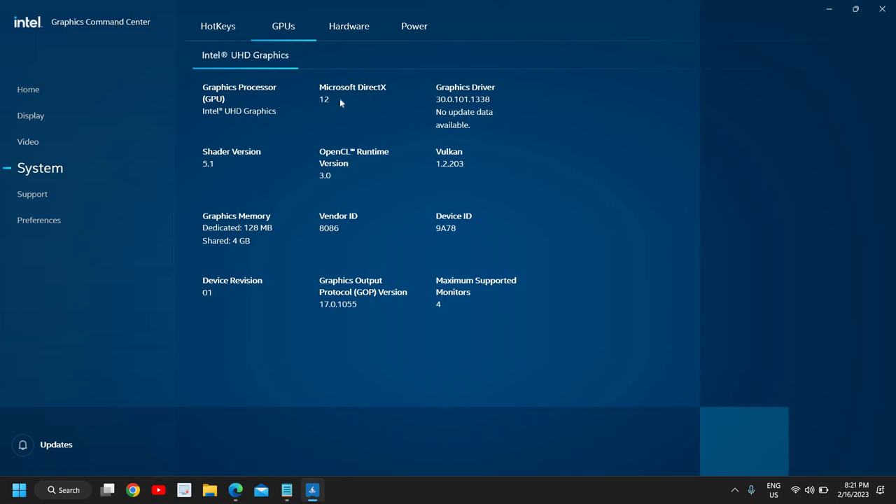
# Step: Check the Hardware details, then lower Power Efficiency on the Power tab from 6 to 2
pyautogui.click(349, 32)
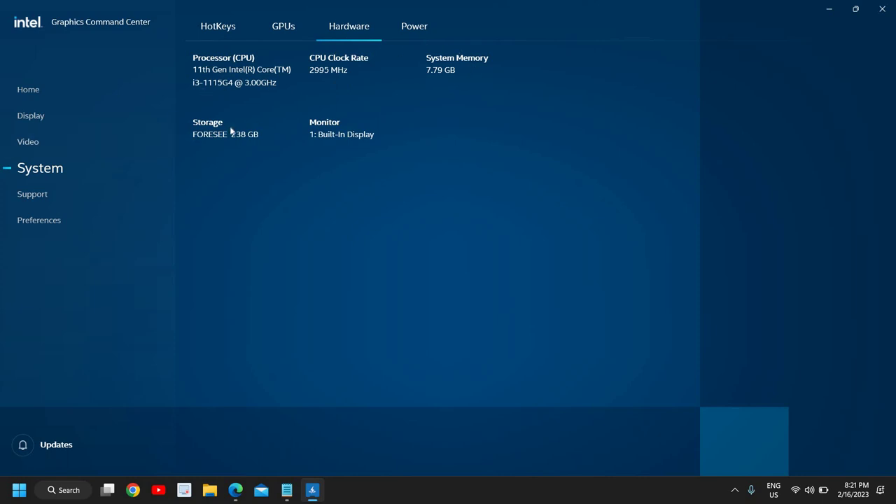
pyautogui.click(410, 28)
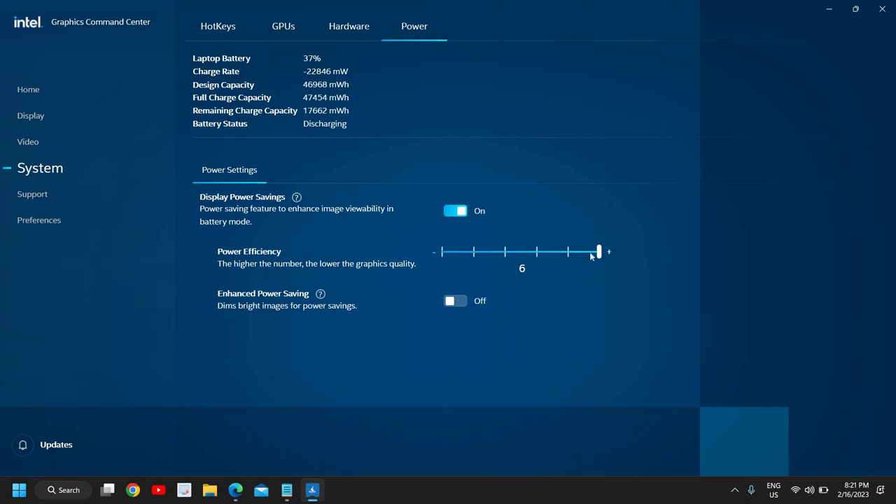
pyautogui.moveTo(602, 253); pyautogui.dragTo(548, 270)
pyautogui.moveTo(492, 280)
pyautogui.mouseDown()
pyautogui.moveTo(441, 285)
pyautogui.moveTo(476, 282)
pyautogui.mouseUp()
# Step: Open and close the Updates panel, then close Intel Graphics Command Center
pyautogui.click(61, 446)
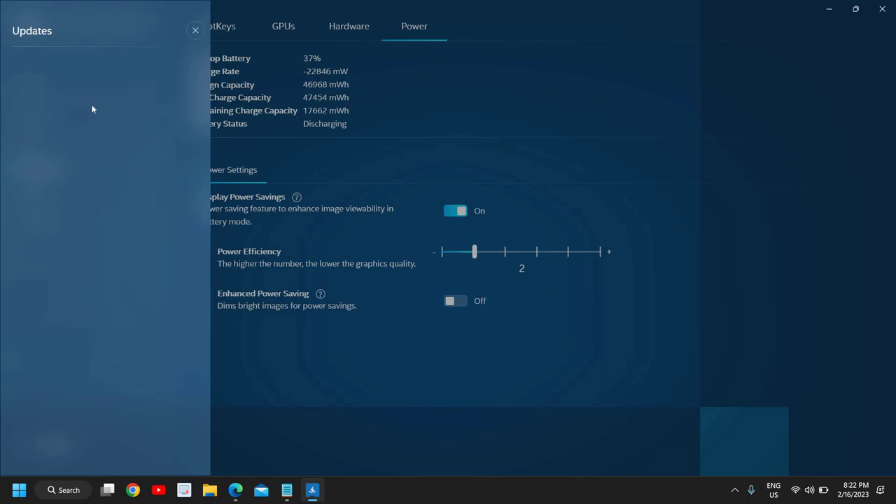
pyautogui.click(396, 135)
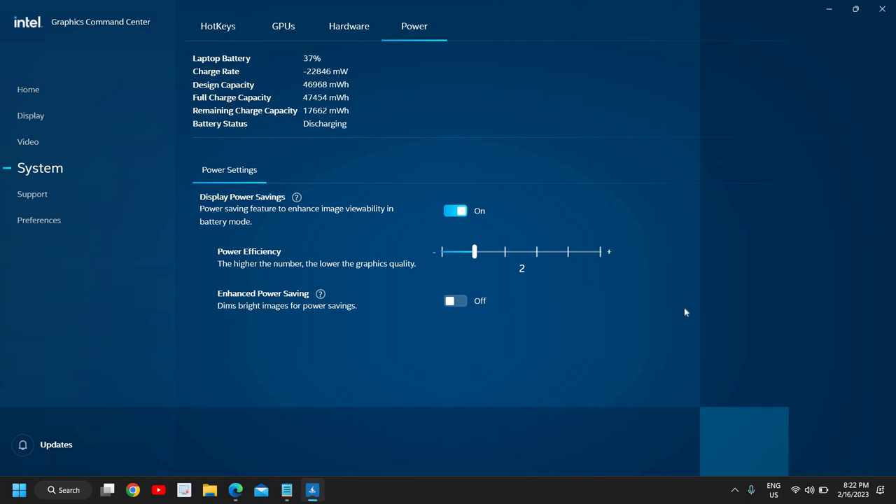
pyautogui.click(882, 9)
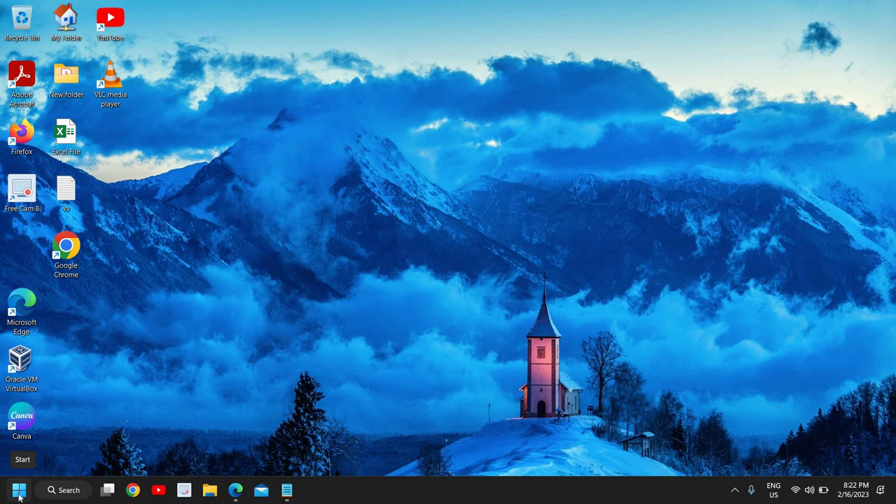
# Step: Open Device Manager and expand Display adaptors to select Intel(R) UHD Graphics
pyautogui.rightClick(20, 494)
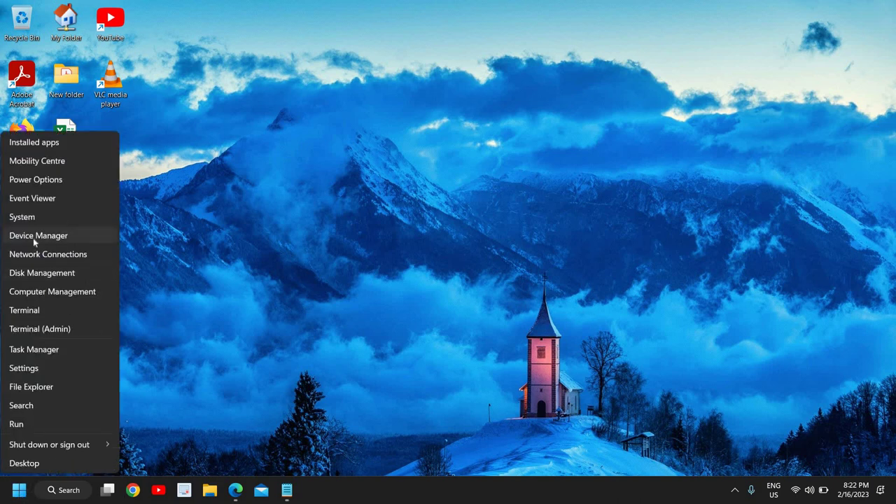
pyautogui.click(59, 236)
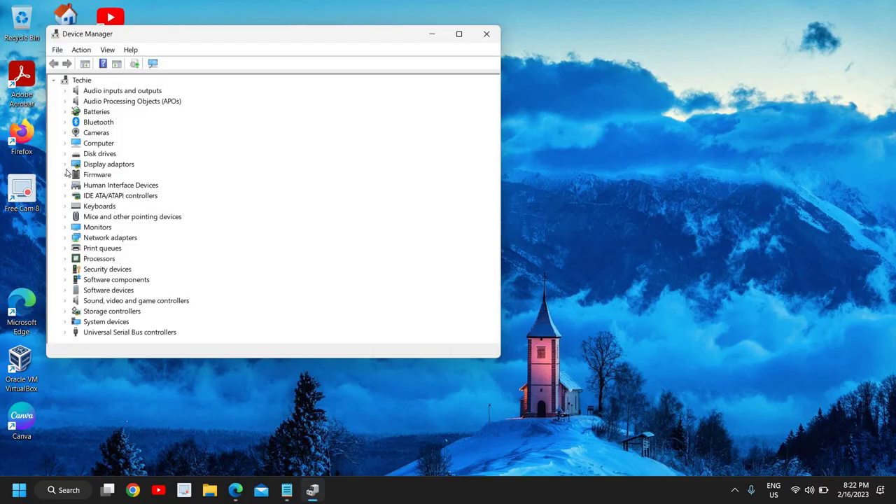
pyautogui.click(105, 165)
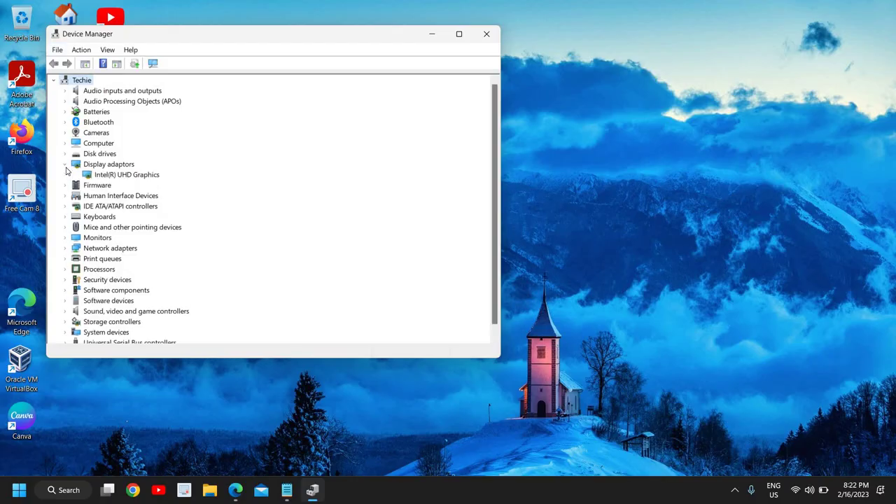
pyautogui.click(127, 177)
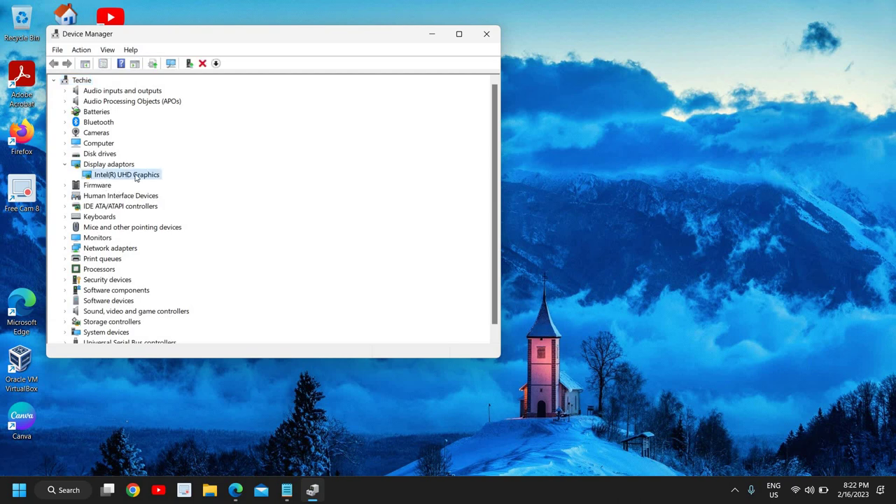
# Step: Show the Intel(R) UHD Graphics driver details: version 30.0.101.1338, dated 1/20/2022
pyautogui.rightClick(133, 177)
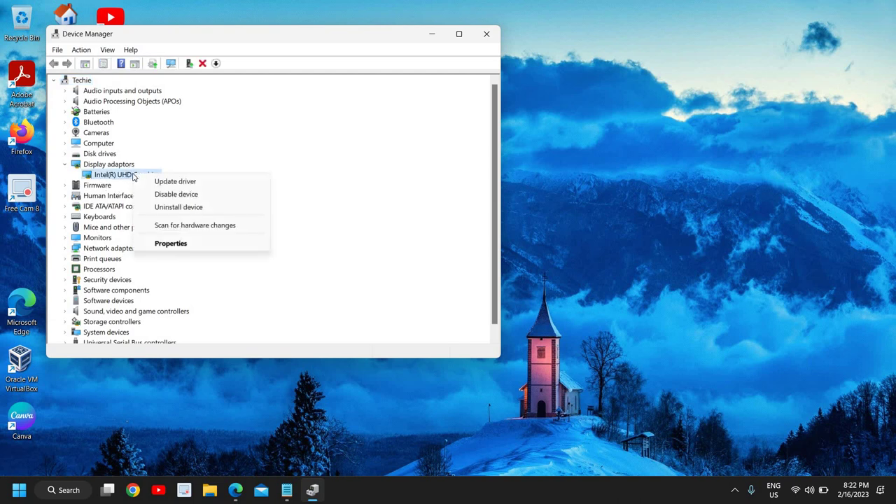
pyautogui.click(172, 244)
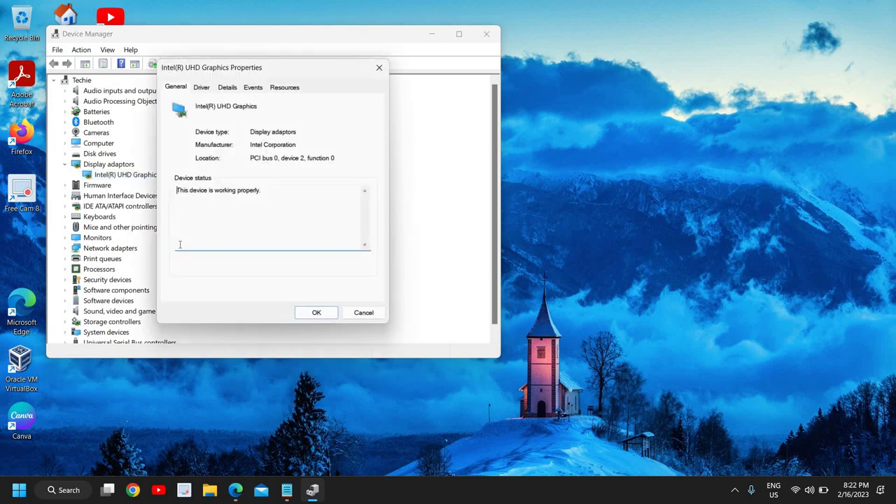
pyautogui.click(202, 88)
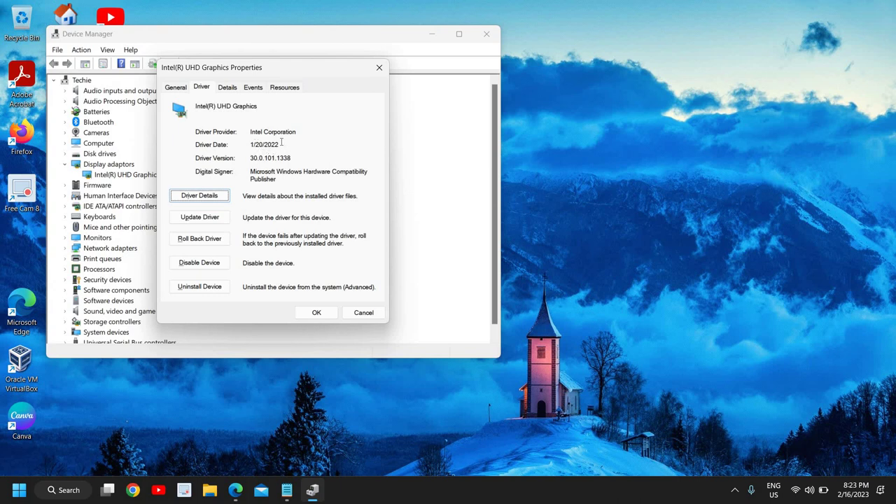
# Step: Let Windows search automatically for a newer Intel UHD Graphics driver, then close the update wizard and properties
pyautogui.click(199, 217)
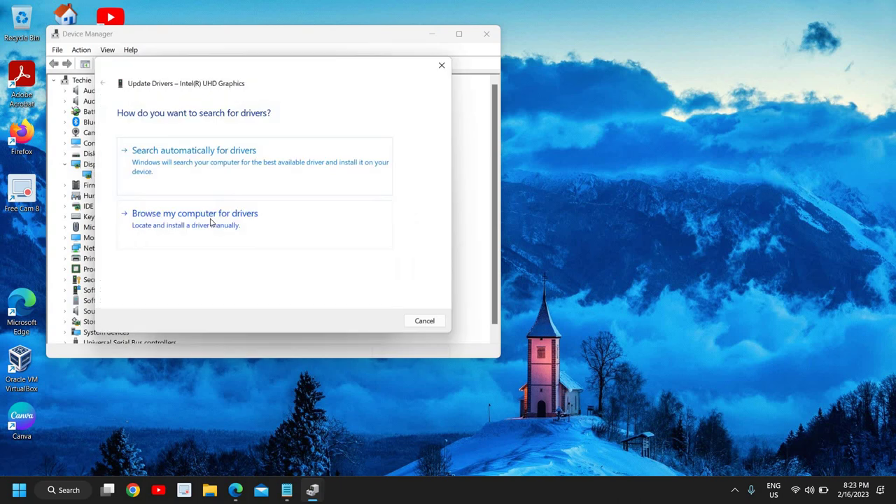
pyautogui.click(246, 181)
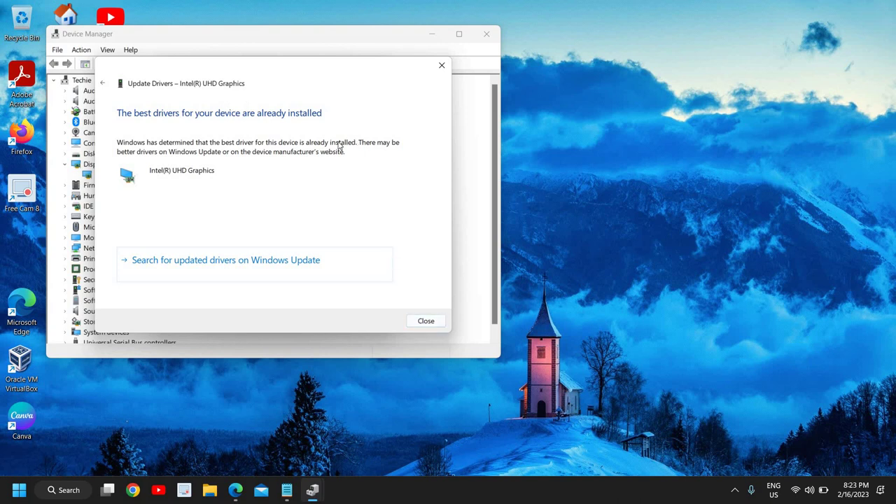
pyautogui.click(428, 321)
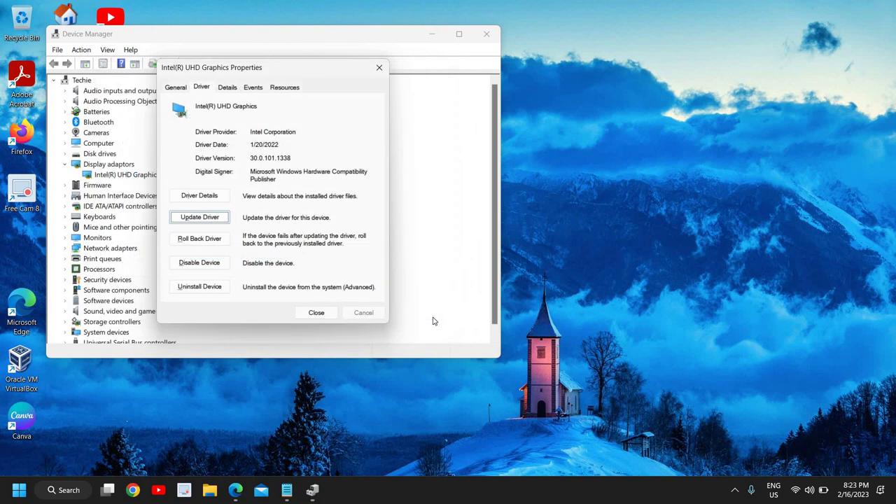
pyautogui.click(315, 313)
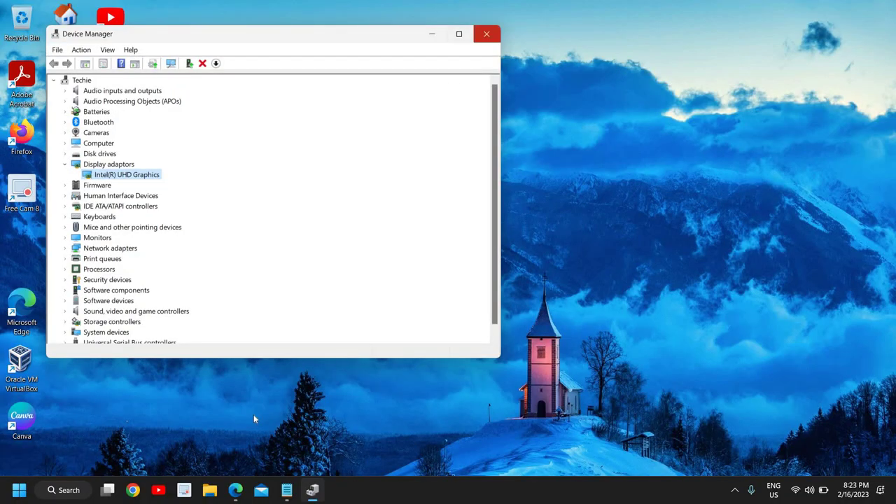
# Step: Search Google for 'intel r uhd graphics' in a new Chrome window
pyautogui.click(133, 490)
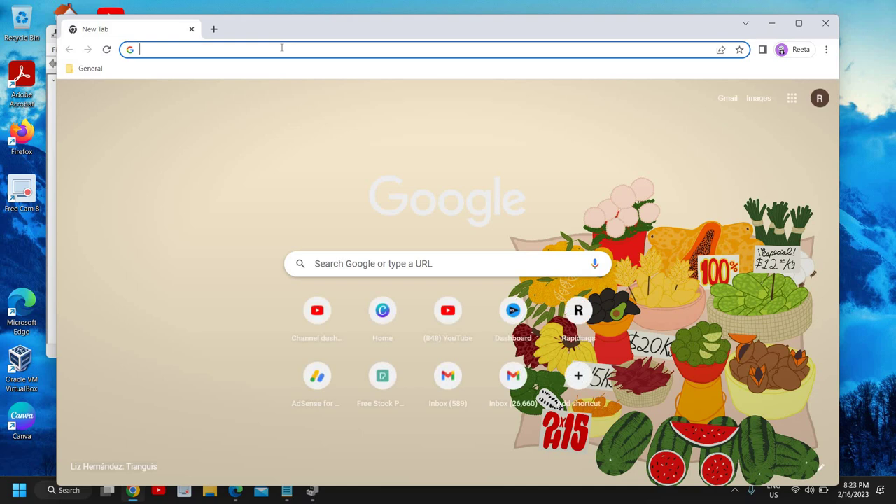
pyautogui.write('intel ')
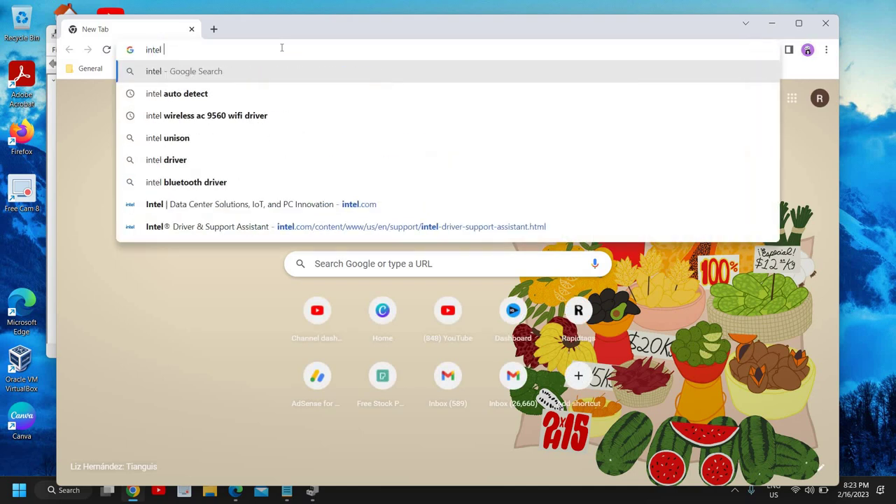
pyautogui.write('r u')
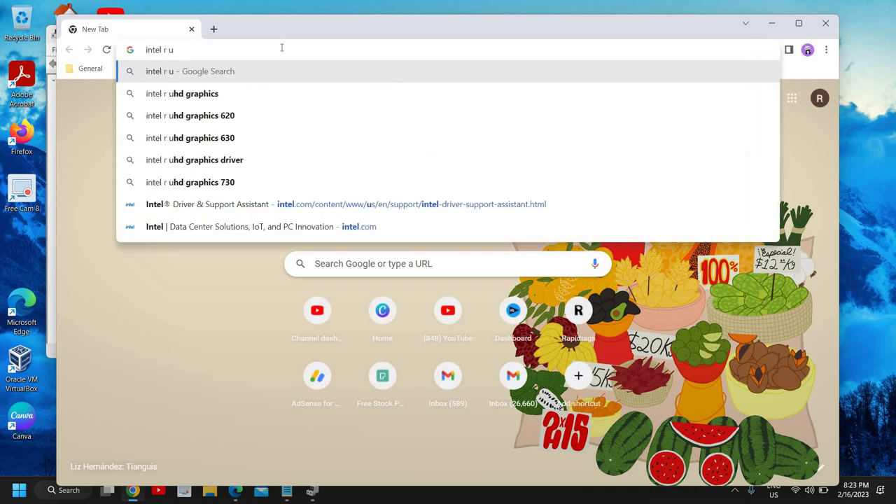
pyautogui.press('Down')
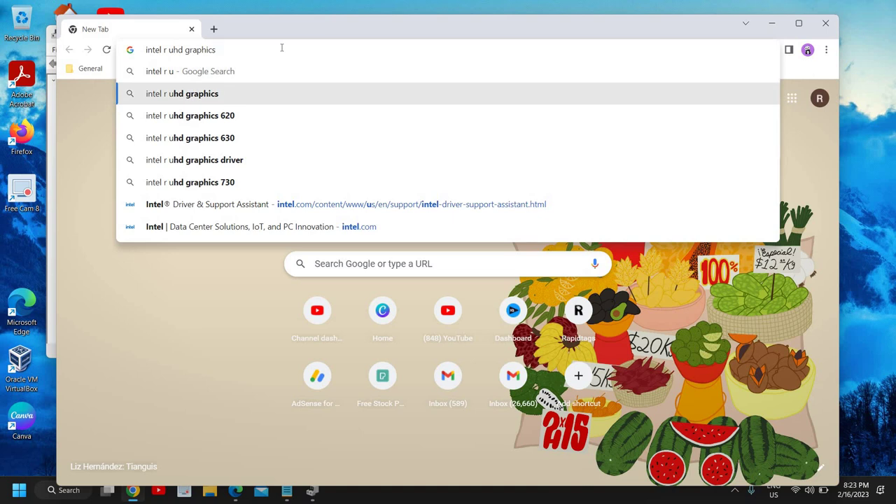
pyautogui.press('Return')
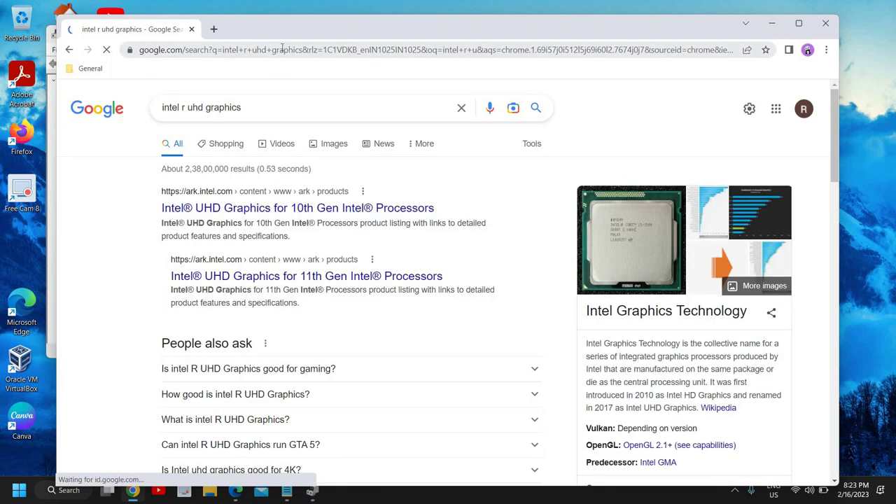
# Step: Glance back at Device Manager's adapter, then look through the search results
pyautogui.hotkey('alt', 'Tab')
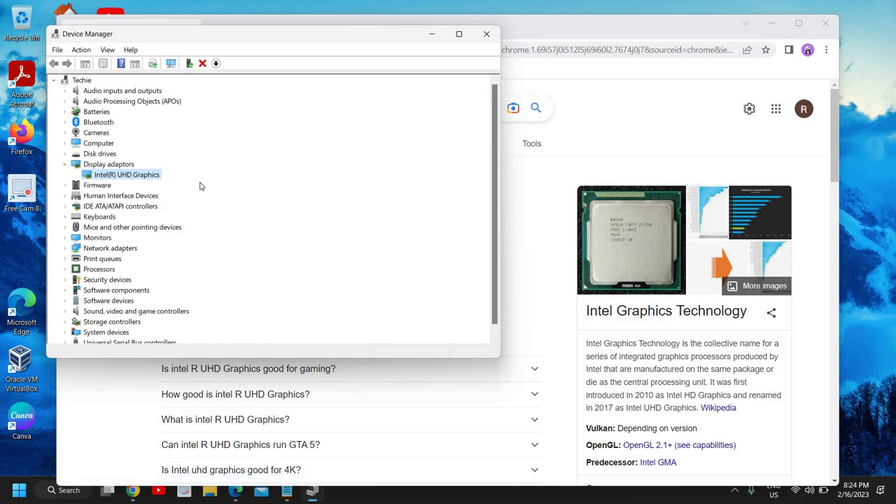
pyautogui.hotkey('alt', 'Tab')
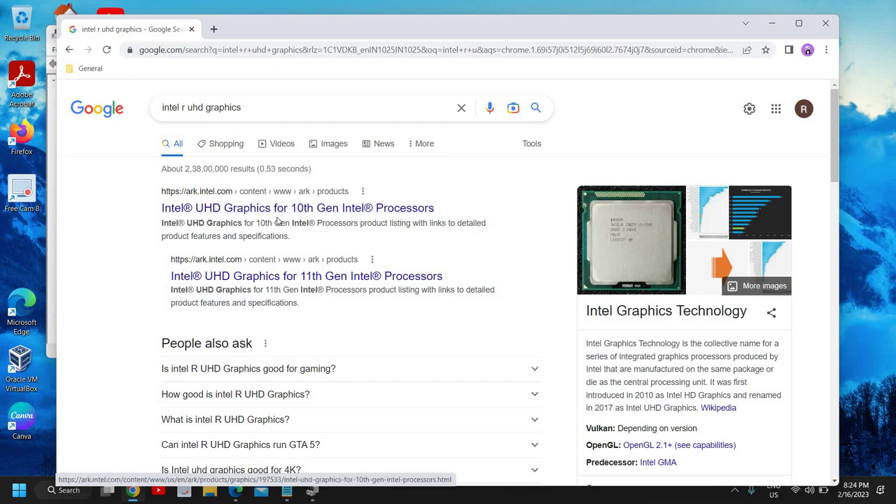
pyautogui.scroll(-2, 223, 218)
pyautogui.scroll(2, 277, 221)
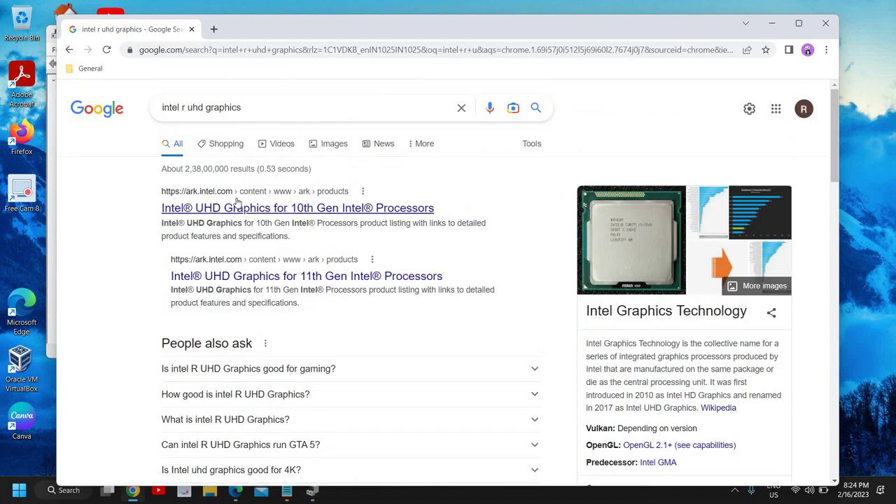
pyautogui.scroll(-2, 249, 213)
pyautogui.scroll(-2, 249, 214)
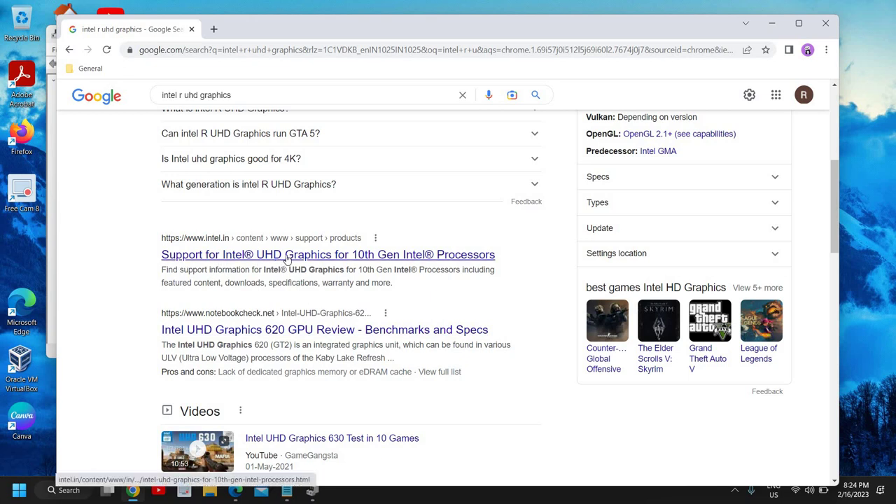
pyautogui.scroll(3, 296, 256)
pyautogui.scroll(1, 341, 196)
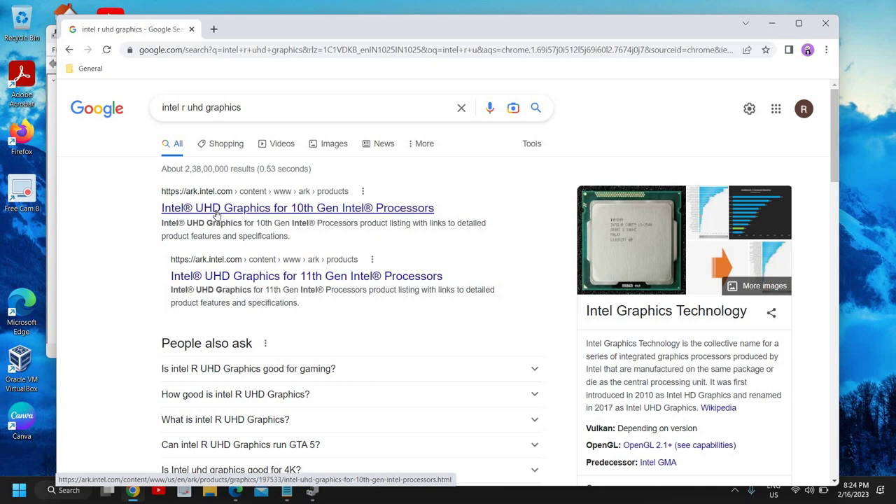
# Step: Open Intel's UHD Graphics for 10th Gen page maximized and go to the Core i5-10500H Processor page
pyautogui.click(216, 212)
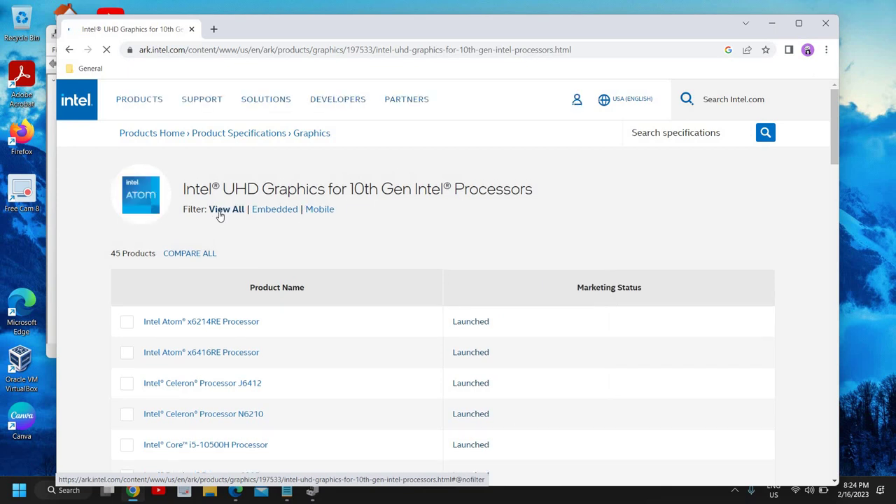
pyautogui.click(799, 23)
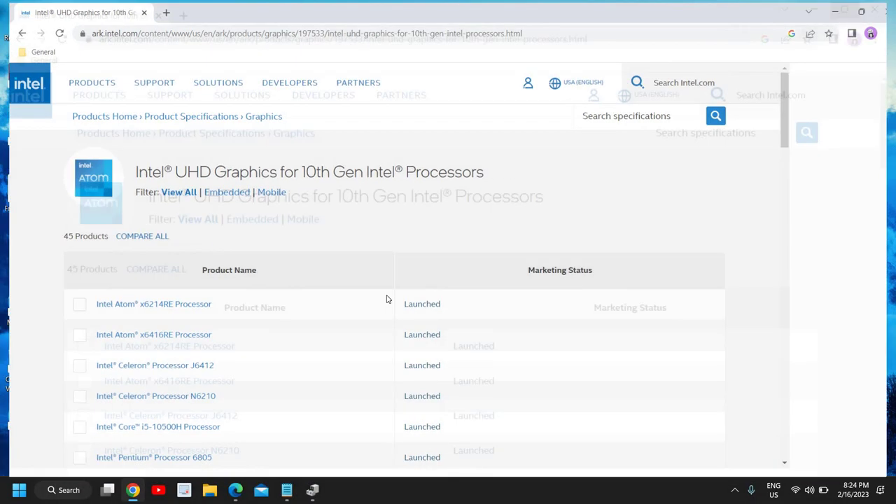
pyautogui.scroll(-5, 384, 302)
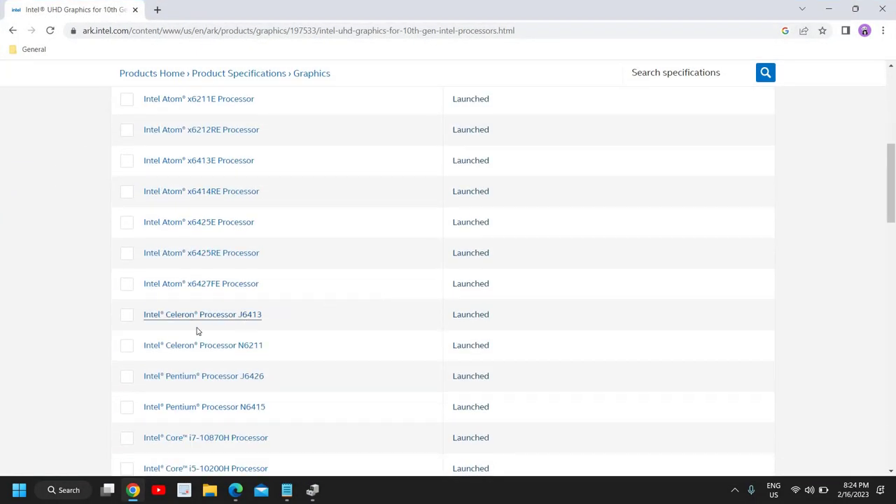
pyautogui.scroll(3, 197, 331)
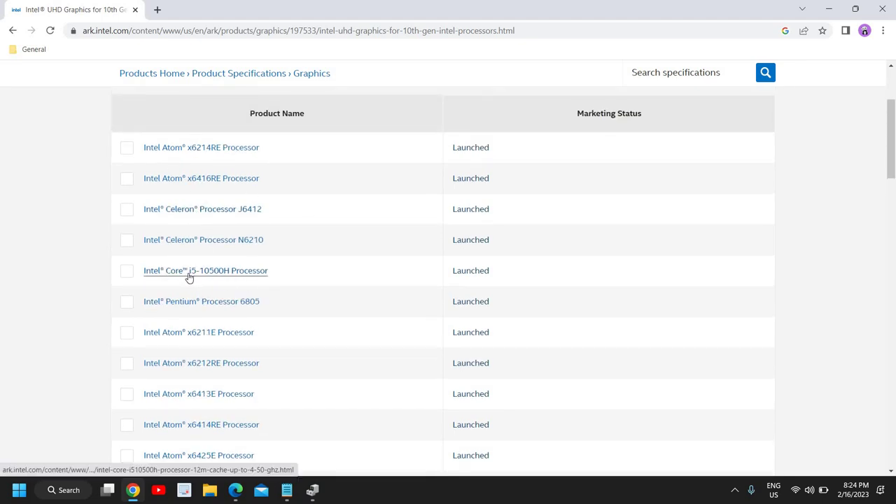
pyautogui.click(208, 278)
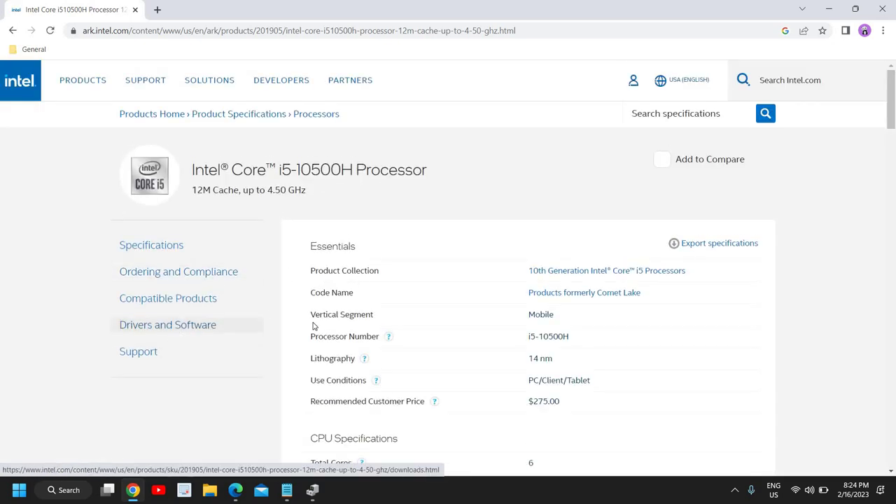
# Step: Open the i5-10500H driver downloads and expand the 6th-10th Gen graphics driver, showing version 31.0.101.2115
pyautogui.click(191, 333)
pyautogui.scroll(-1, 303, 315)
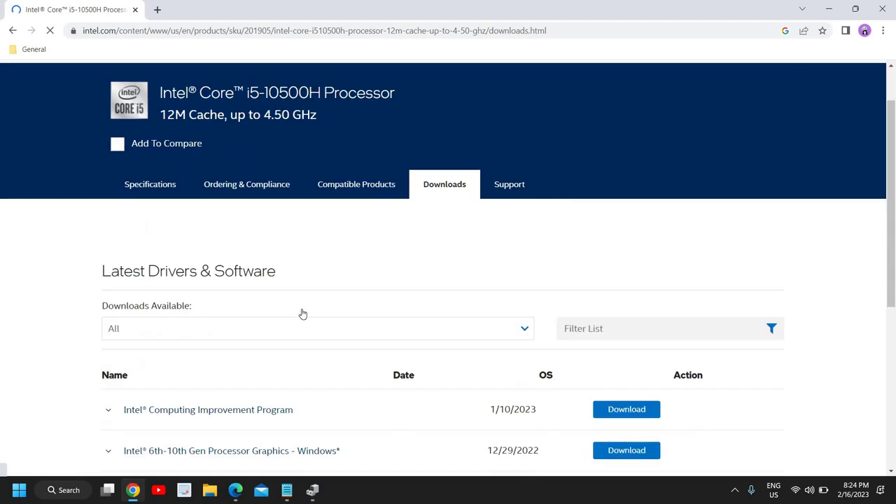
pyautogui.scroll(-2, 303, 315)
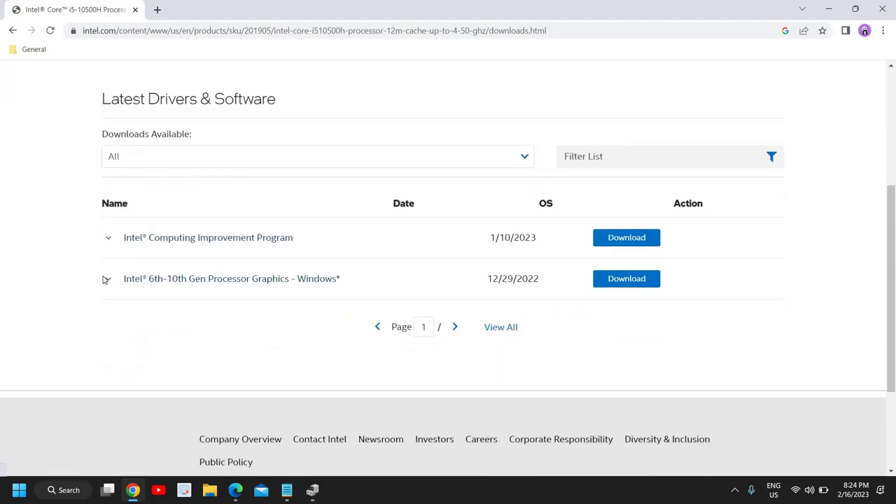
pyautogui.click(138, 275)
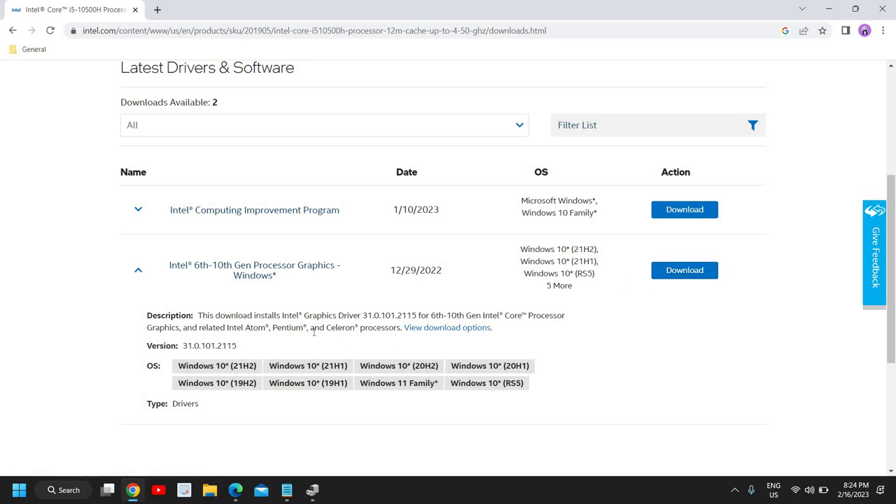
pyautogui.scroll(1, 326, 317)
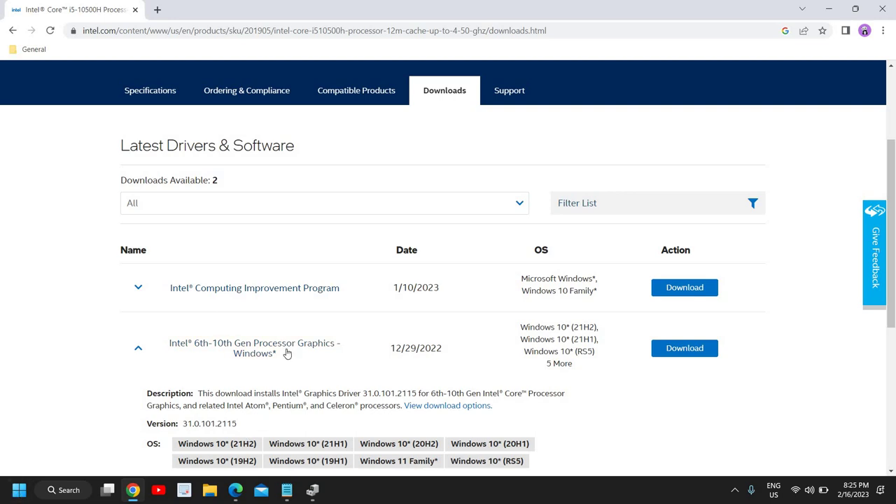
pyautogui.scroll(-1, 452, 366)
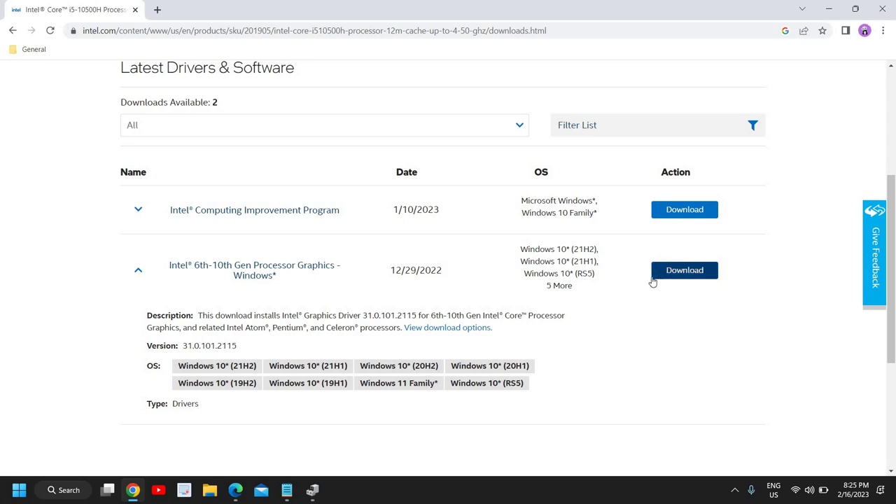
# Step: Close Chrome and Device Manager, leaving only the Windows desktop
pyautogui.click(890, 8)
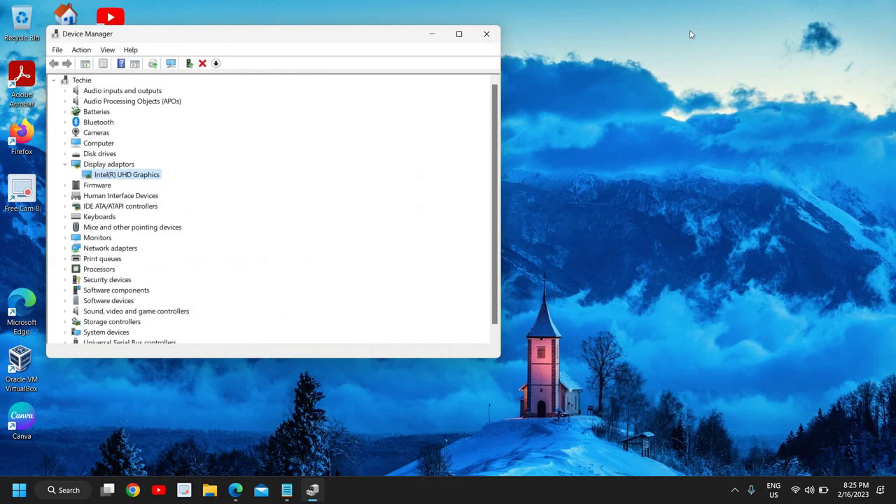
pyautogui.click(487, 33)
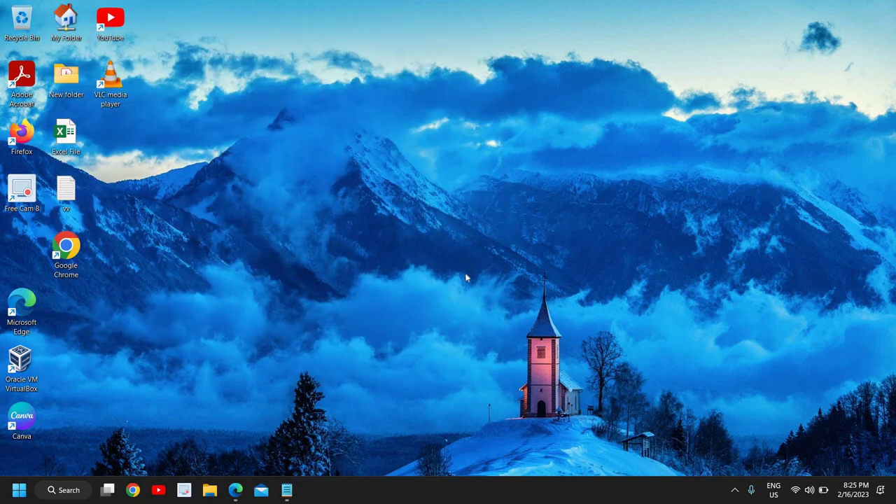